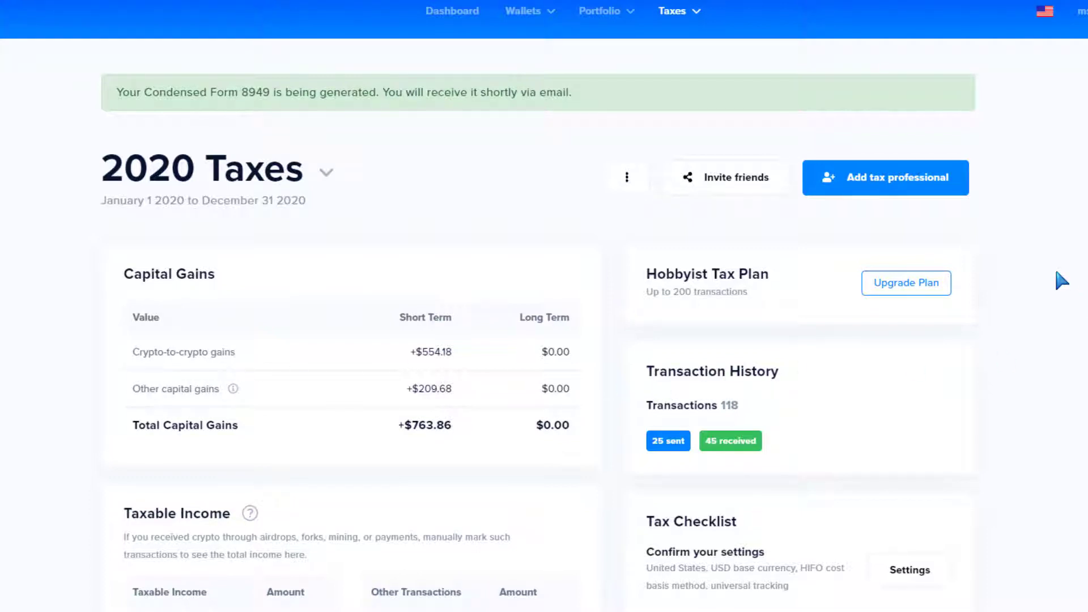
Step: On CoinTracker's 2020 Taxes page, show the Tax Reports section's Tax Filing Software exports
scroll(980, 329, down, 1)
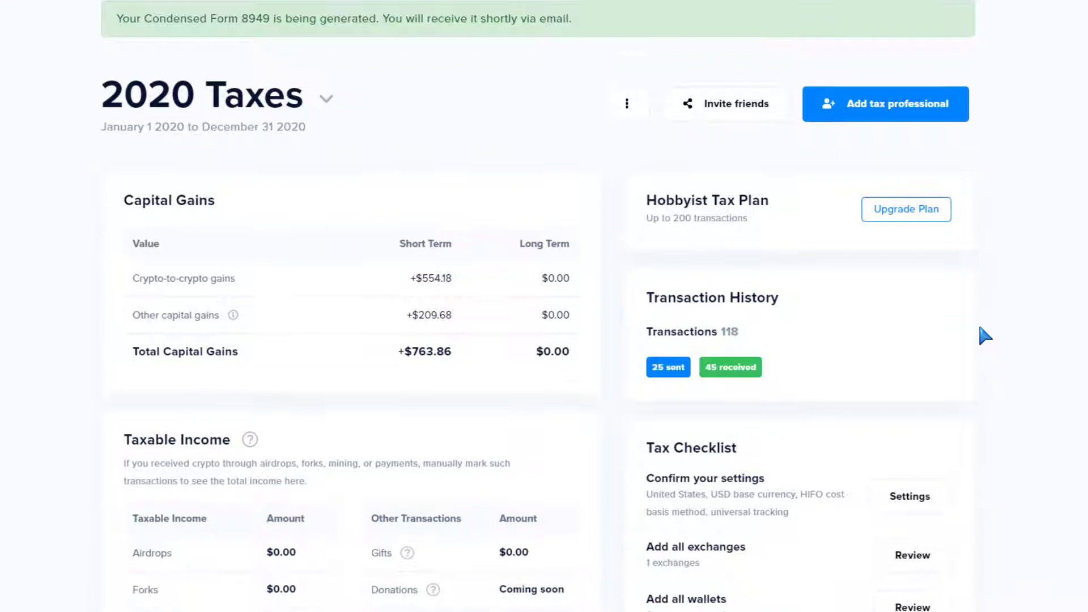
scroll(980, 328, down, 1)
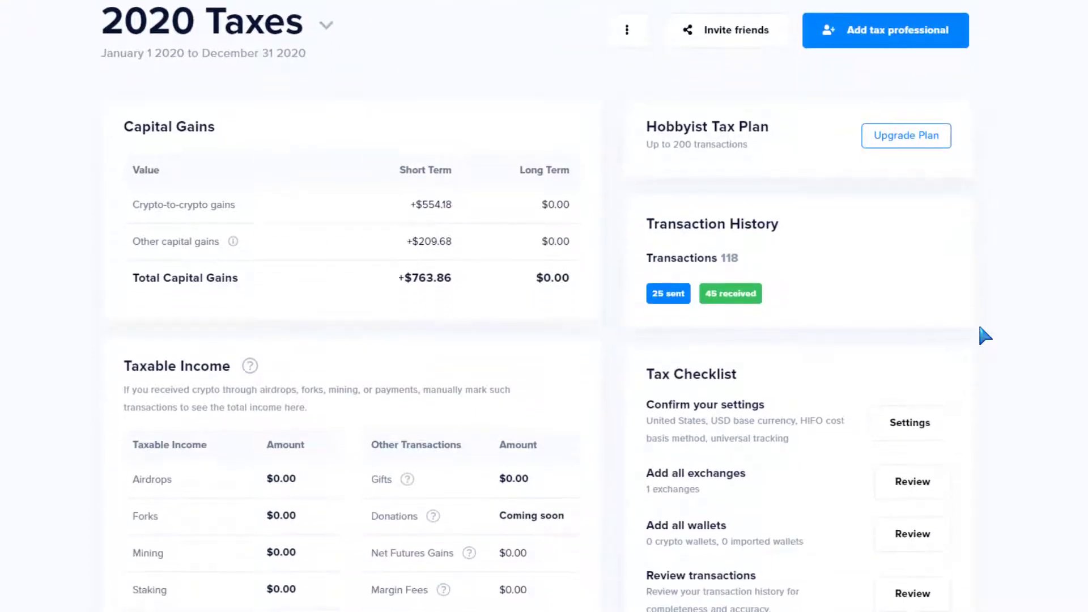
scroll(1027, 319, up, 2)
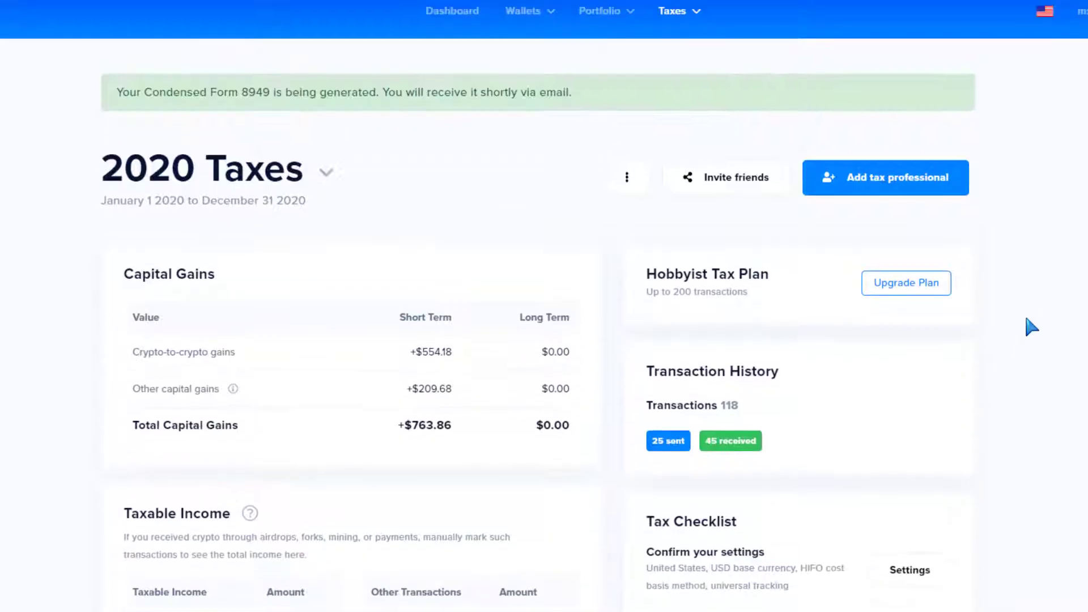
click(677, 19)
click(658, 50)
scroll(1048, 283, down, 4)
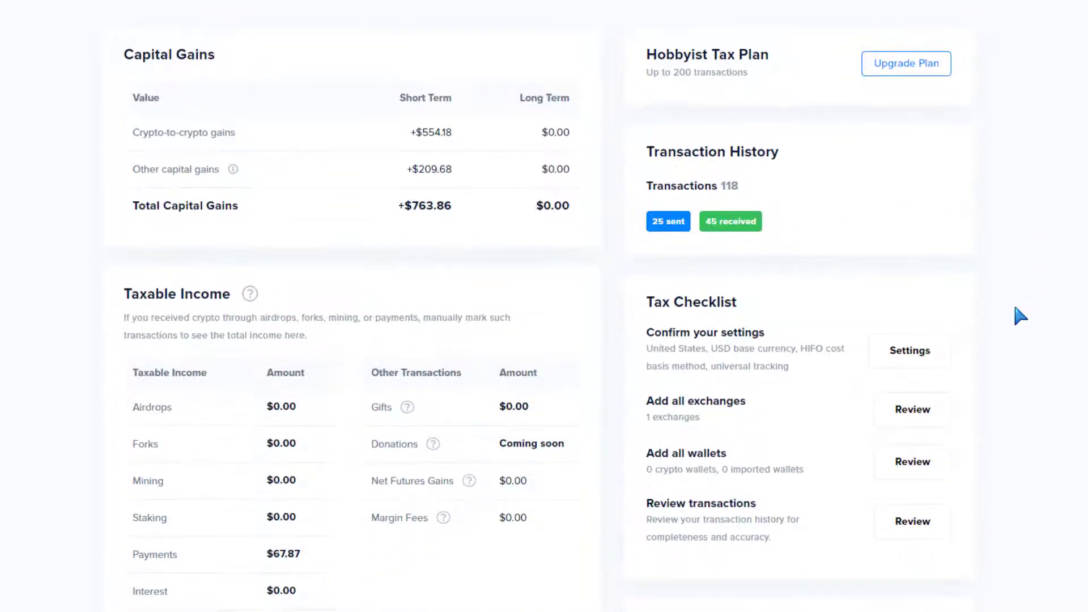
scroll(1016, 308, down, 9)
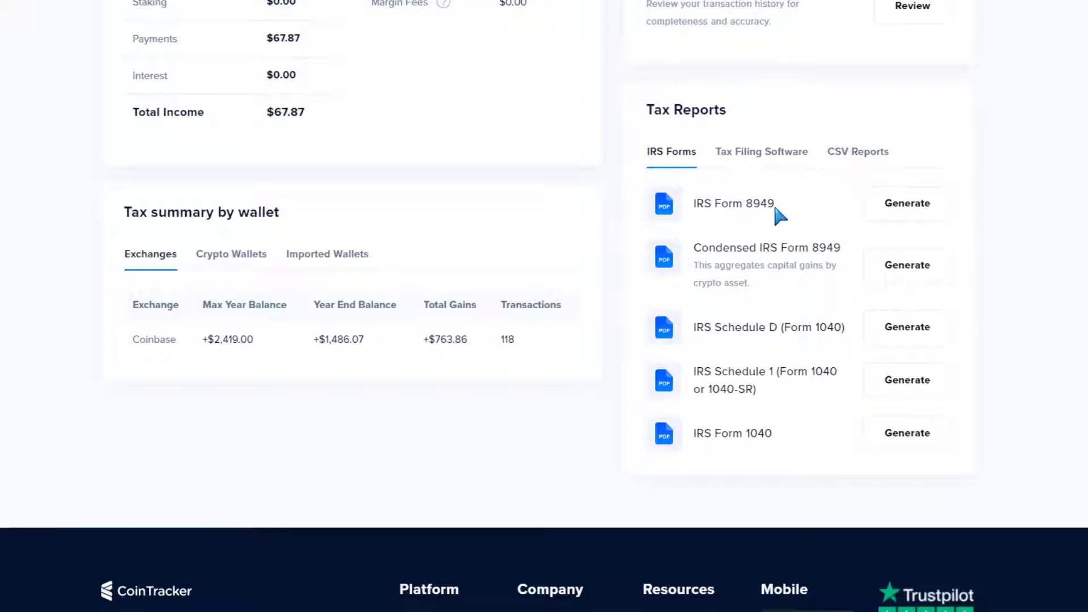
click(760, 152)
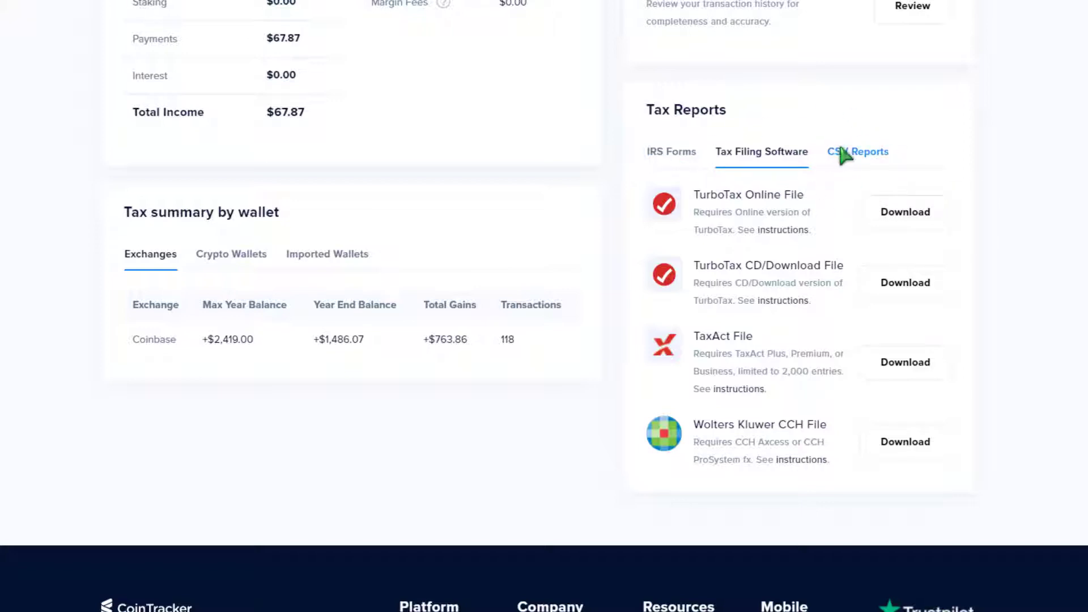
click(674, 157)
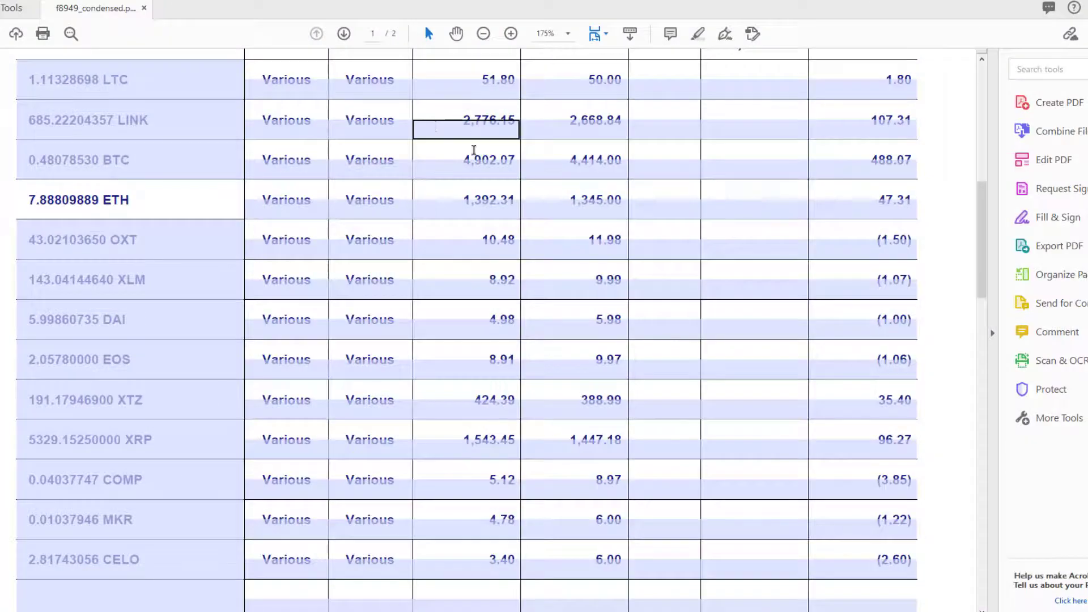
Step: Review the crypto rows in f8949_condensed.pdf, then restore the Acrobat window to a smaller size
scroll(427, 211, up, 2)
scroll(437, 312, down, 2)
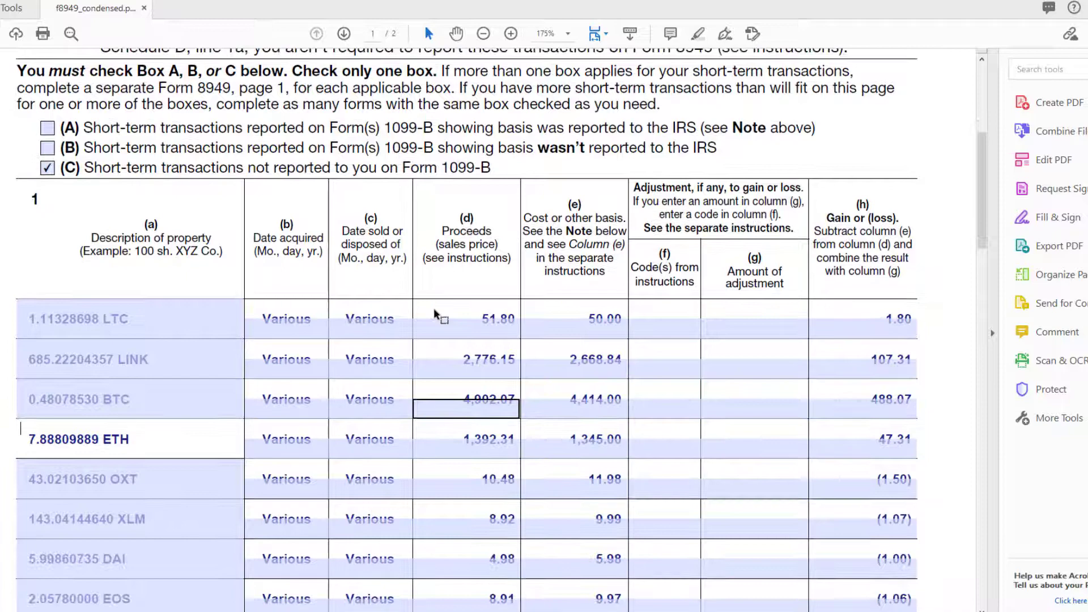
scroll(436, 319, down, 2)
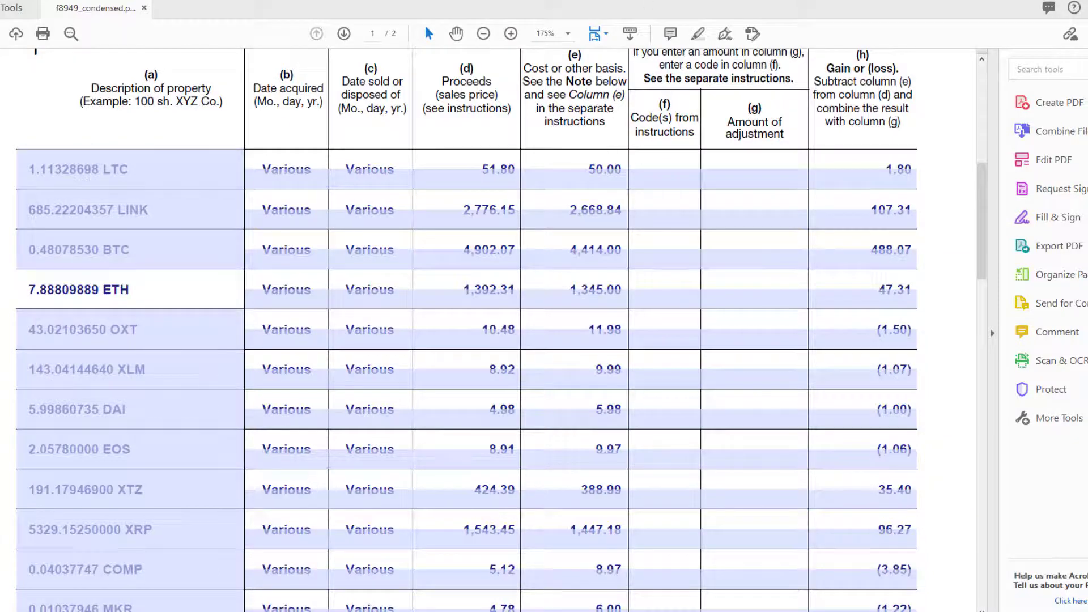
key(super+Down)
key(super+Down)
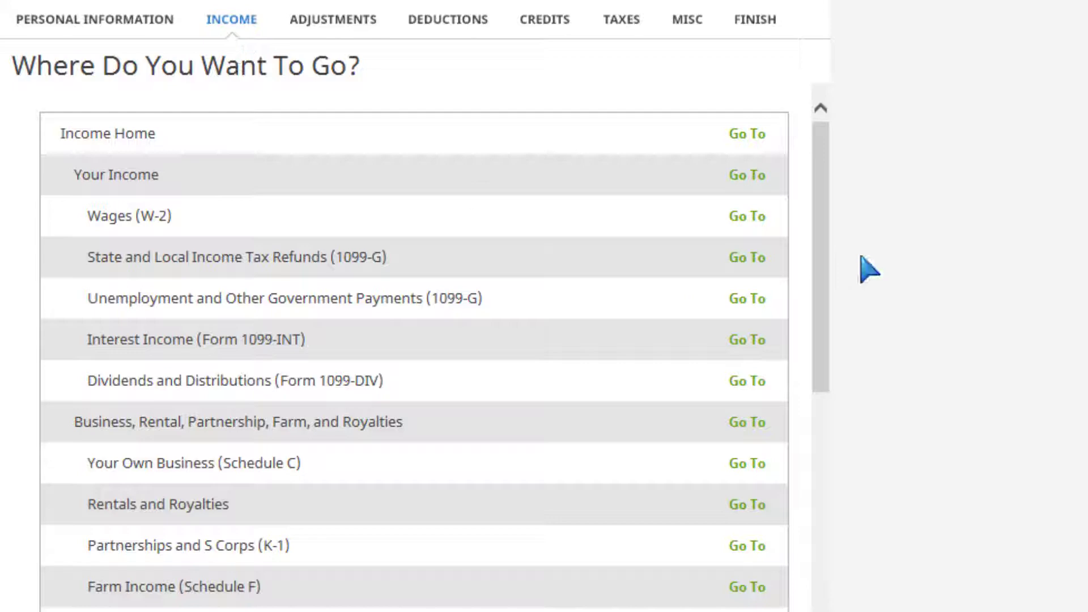
Step: From the Income list, go to Sale of Collectibles and Other Investment Property showing the LTC, LINK, BTC, ETH sales
drag(820, 194, 789, 440)
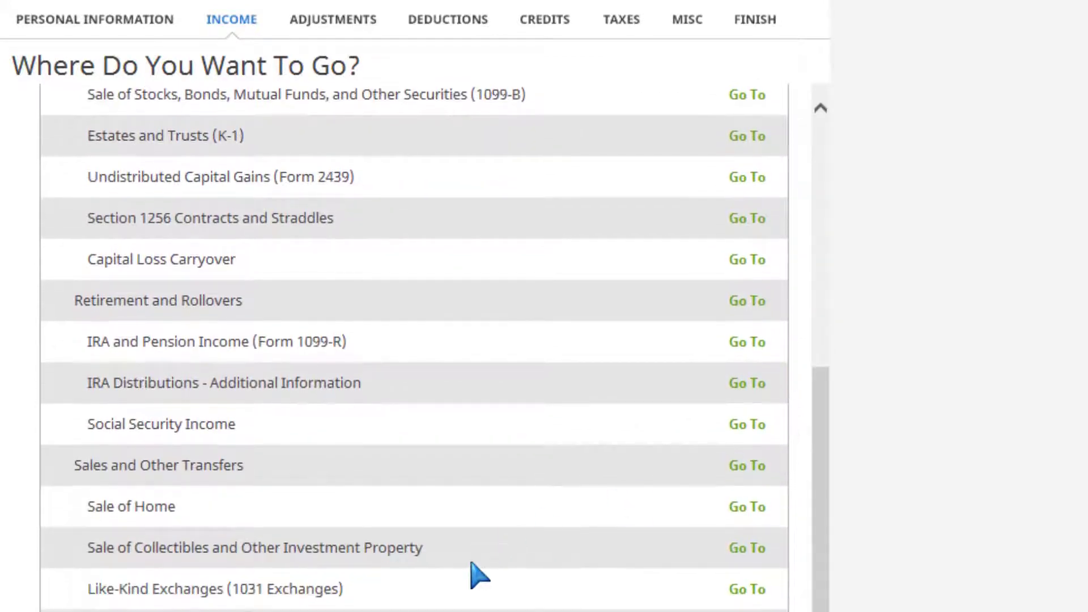
mouse_move(83, 553)
mouse_down()
mouse_move(334, 530)
mouse_move(454, 543)
mouse_up()
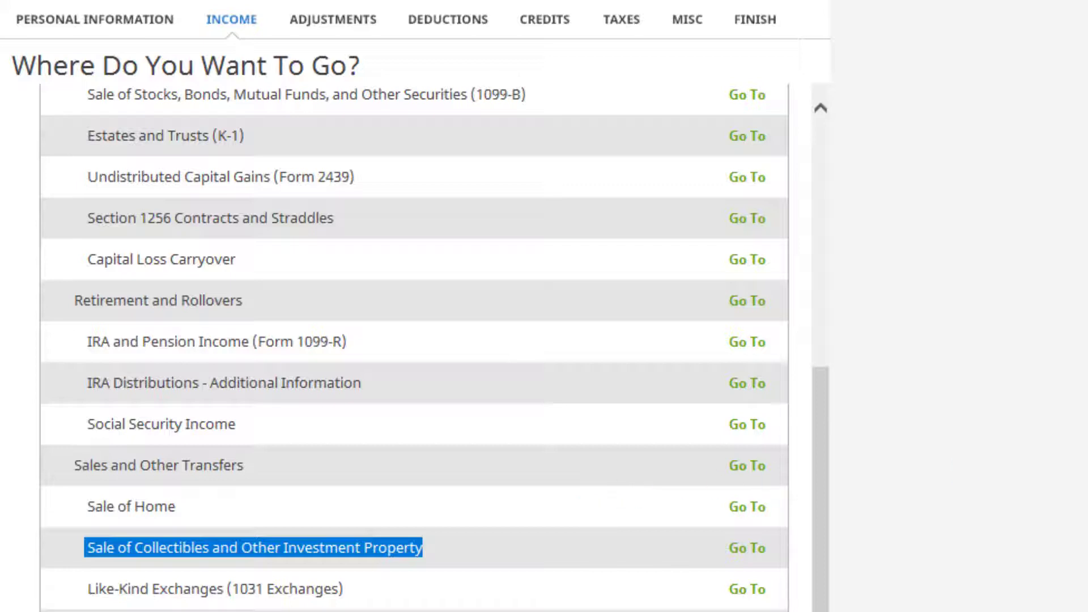
click(750, 550)
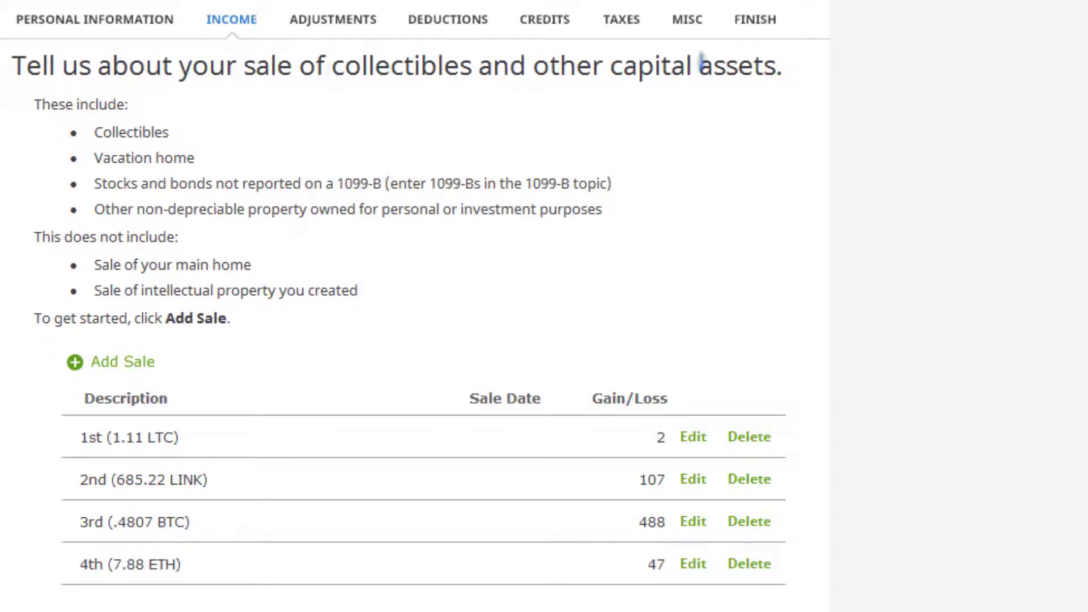
Step: Add a new blank sale after the four crypto sales and set the Form 8949 PDF aside
drag(781, 65, 14, 69)
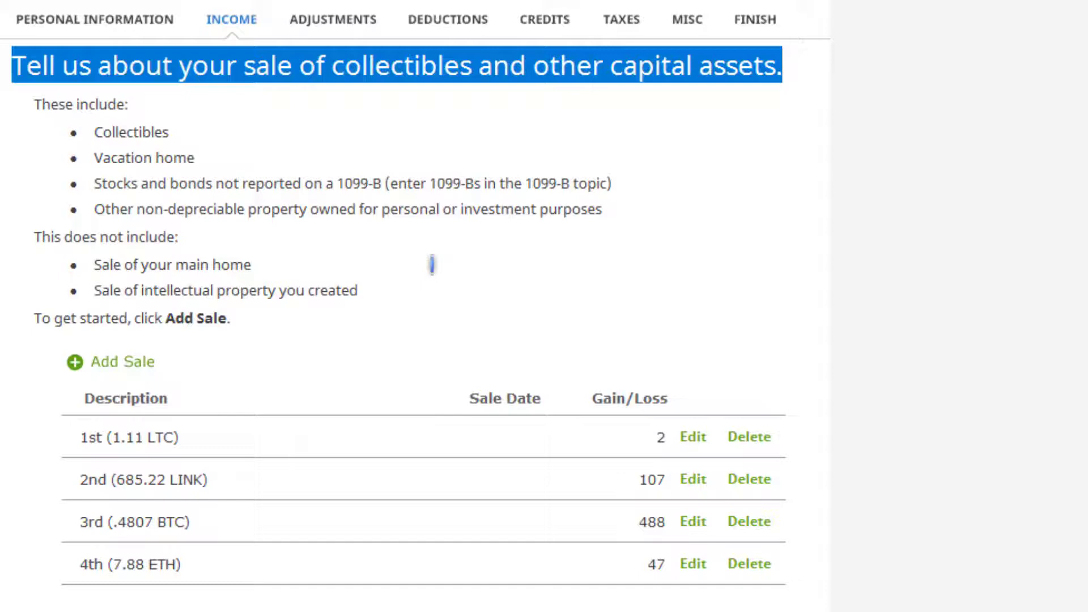
click(119, 363)
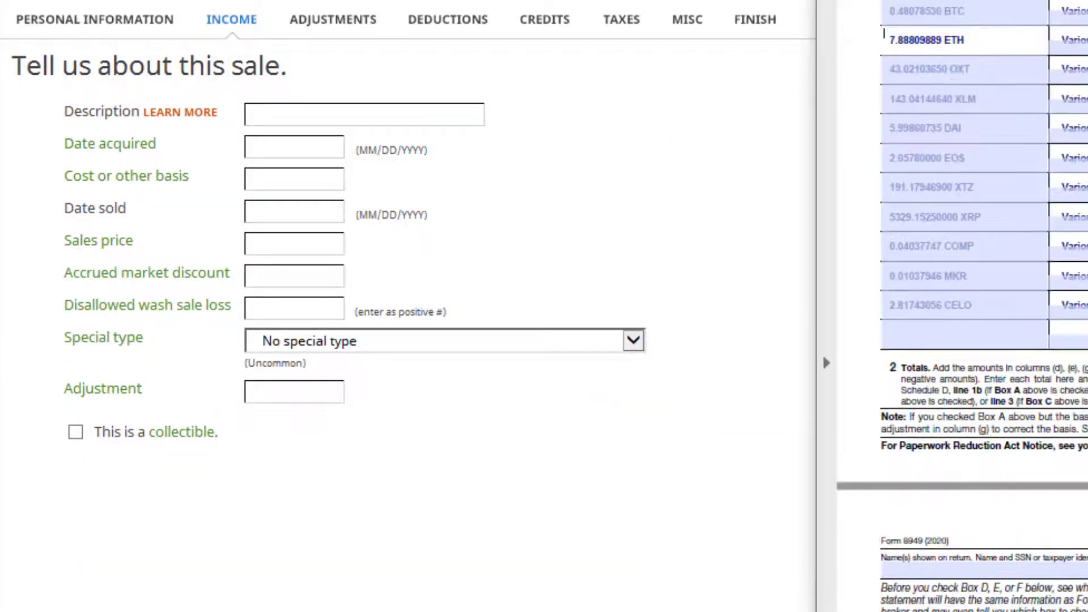
drag(822, 517, 675, 577)
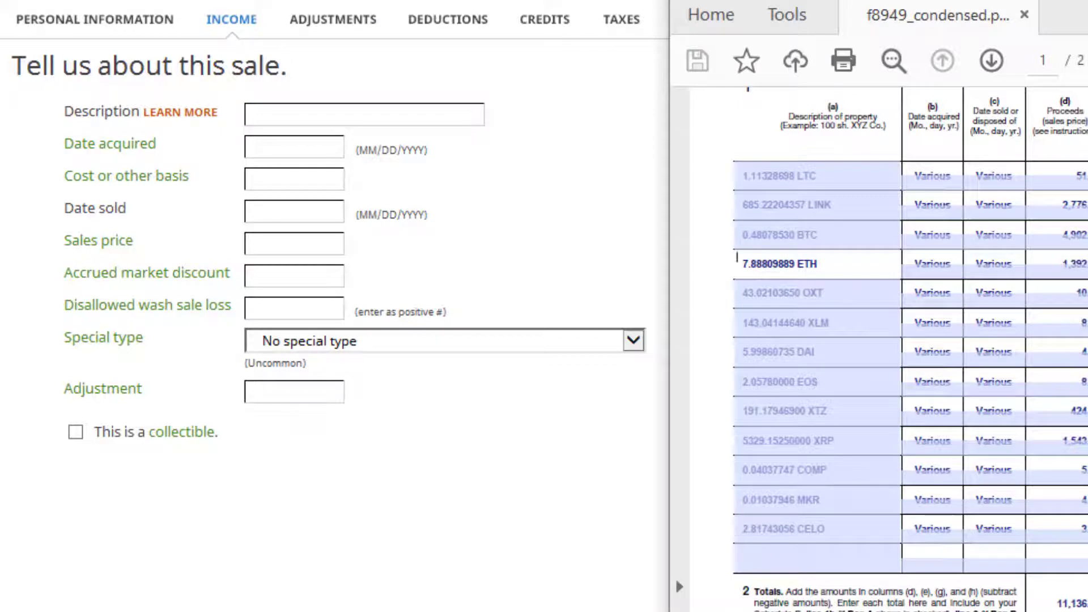
key(alt+Tab)
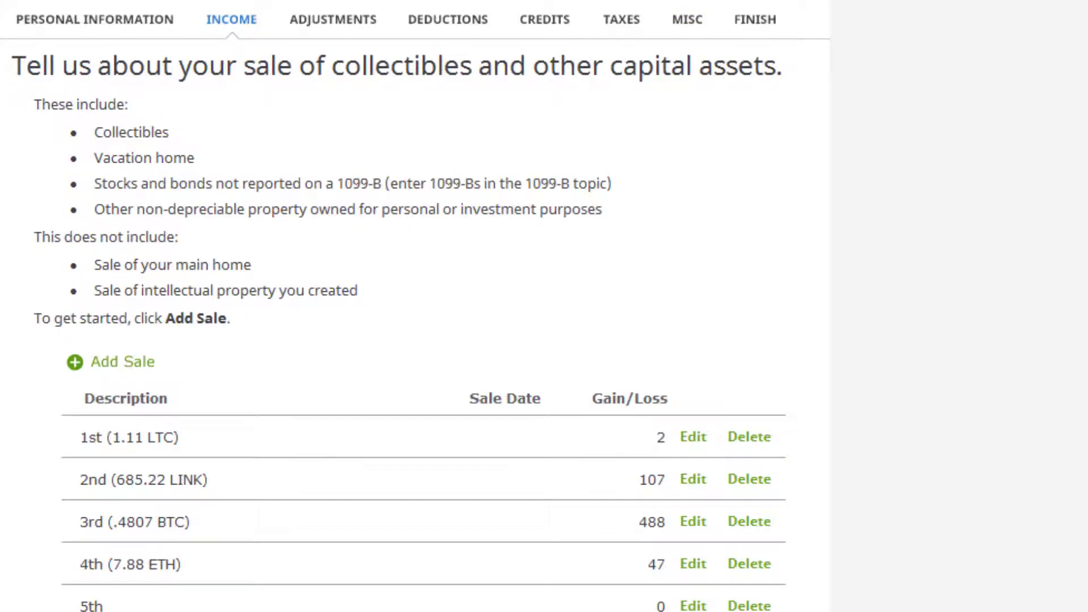
Step: Enter the fifth sale's description 43.02 and date acquired VAR-S
click(681, 607)
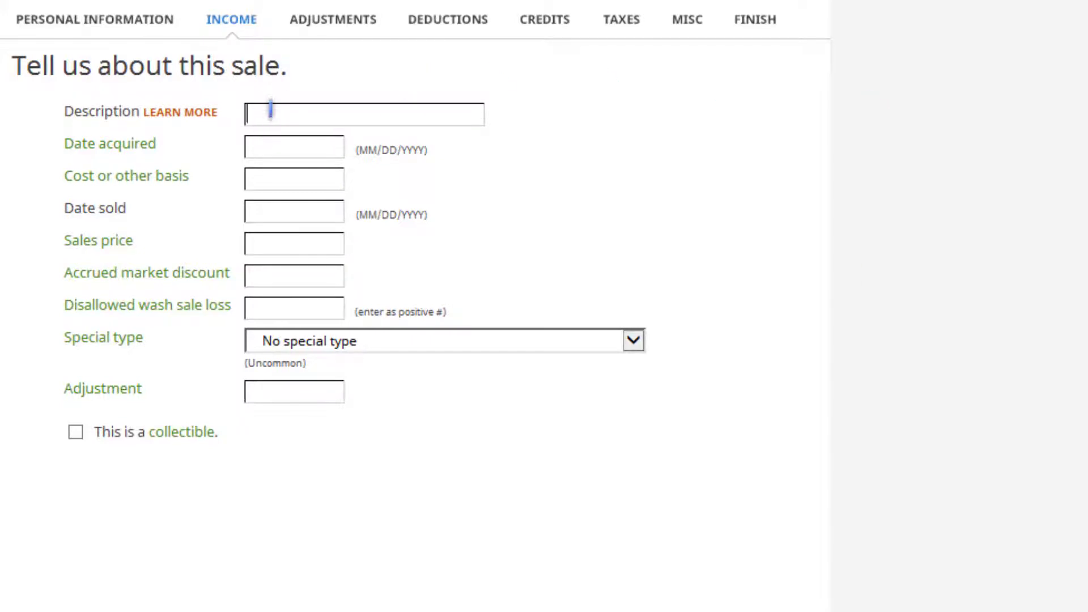
text(43.02)
click(299, 147)
text(VAR-S)
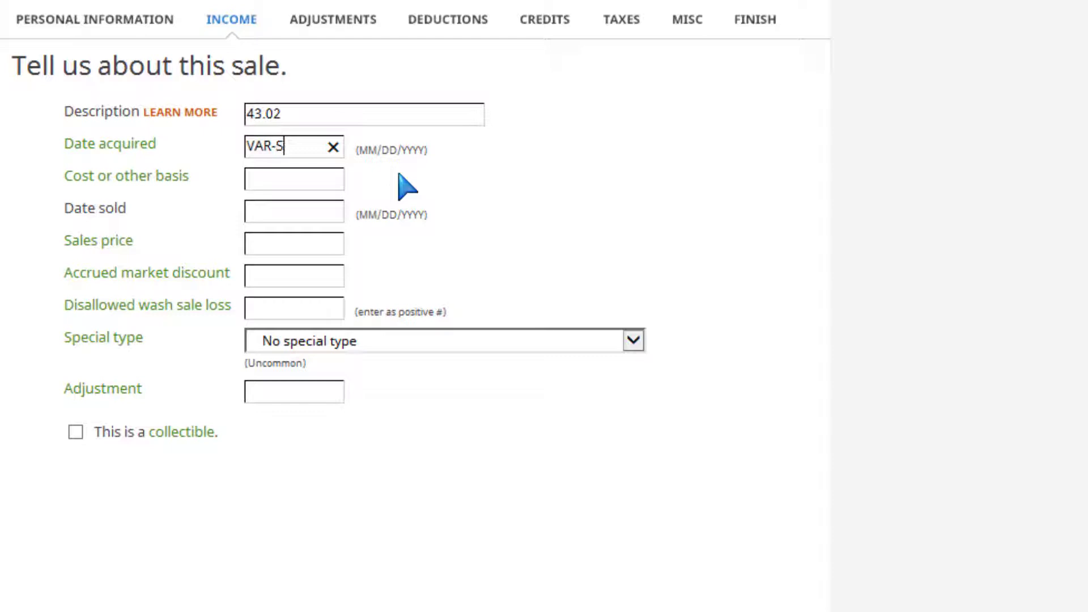
drag(296, 146, 204, 160)
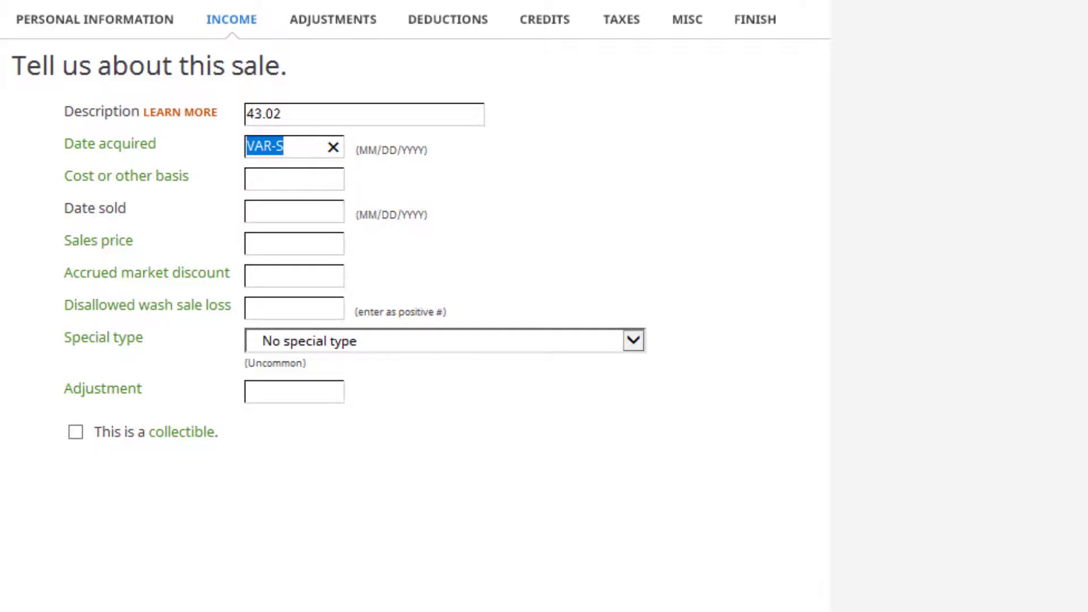
Step: Enter cost basis 11.98 and sales price 10.48, using the reference PDF for values
drag(1087, 102, 369, 252)
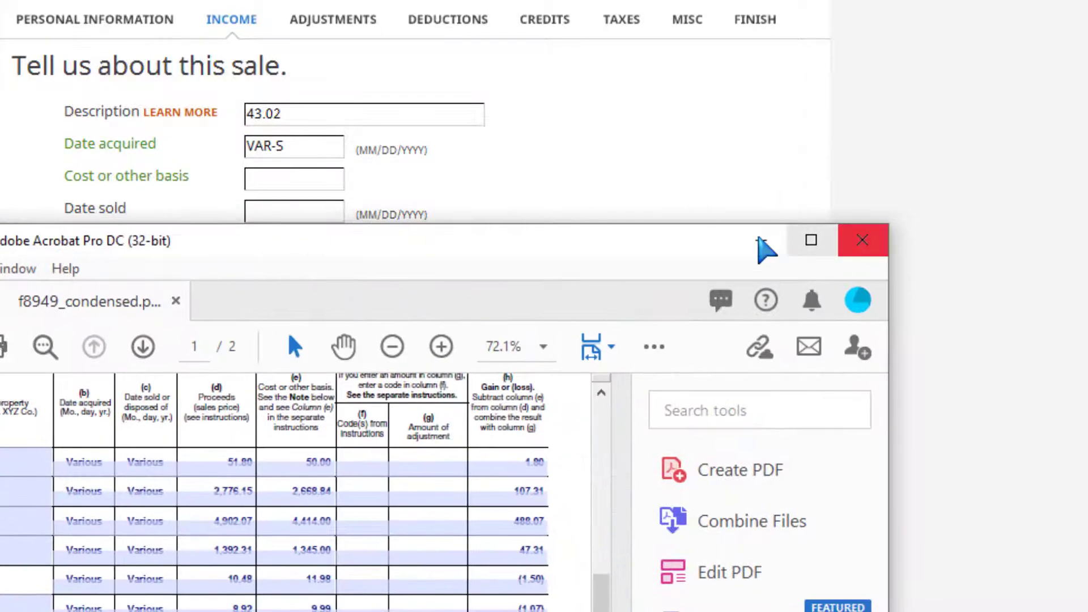
drag(712, 227, 621, 494)
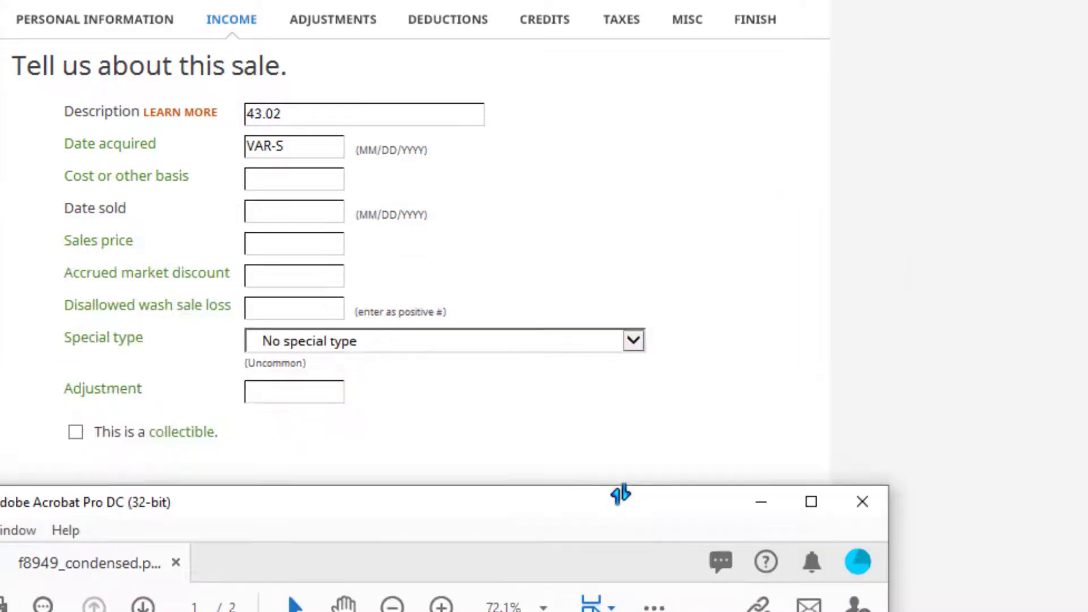
drag(469, 511, 567, 484)
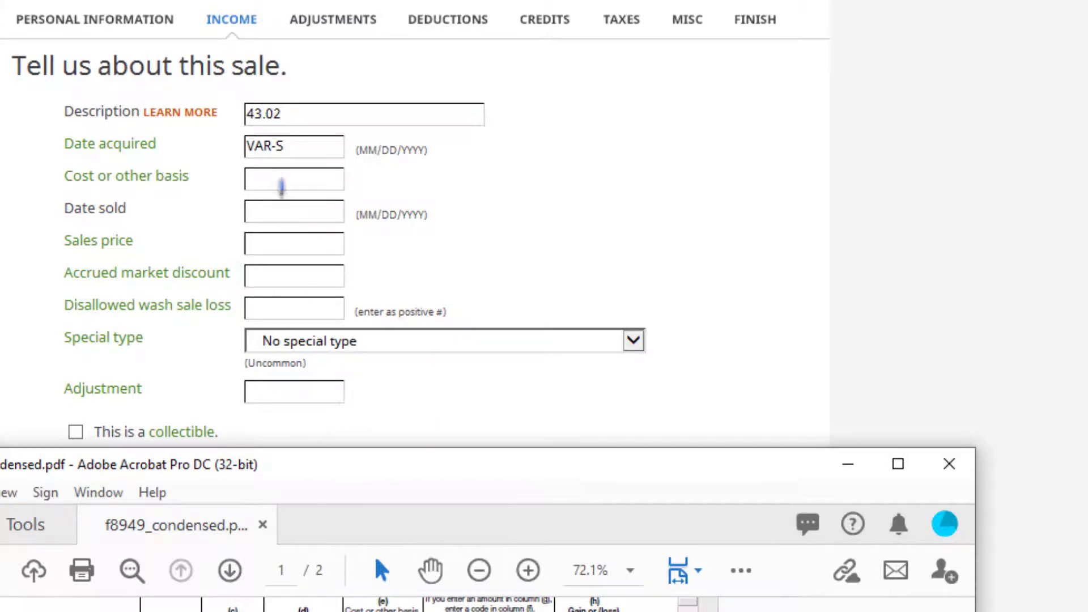
click(282, 180)
text(11.98)
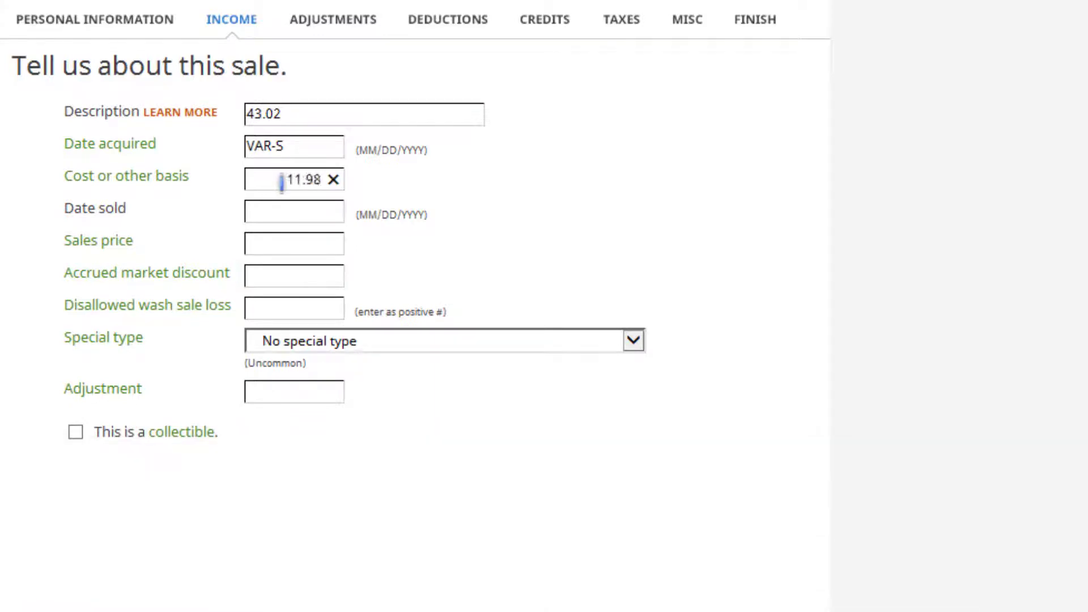
click(256, 211)
click(267, 237)
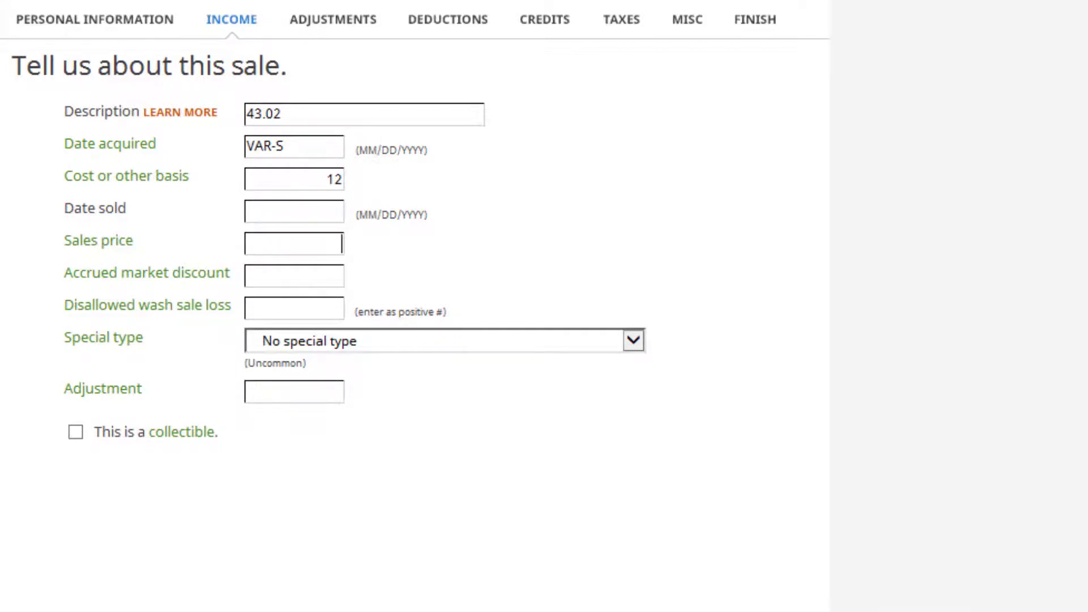
key(alt+Tab)
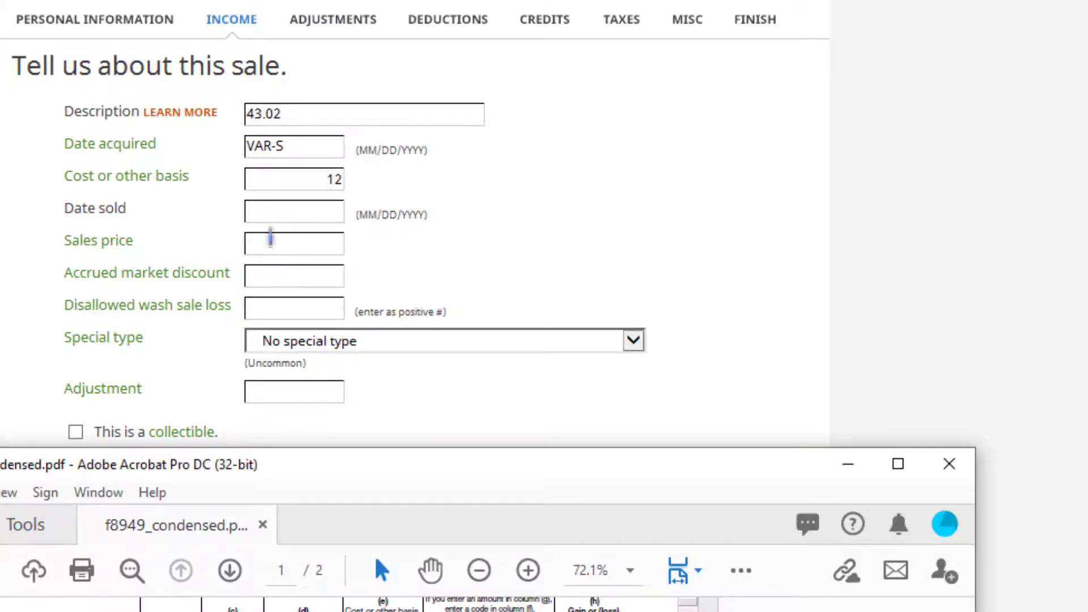
click(269, 239)
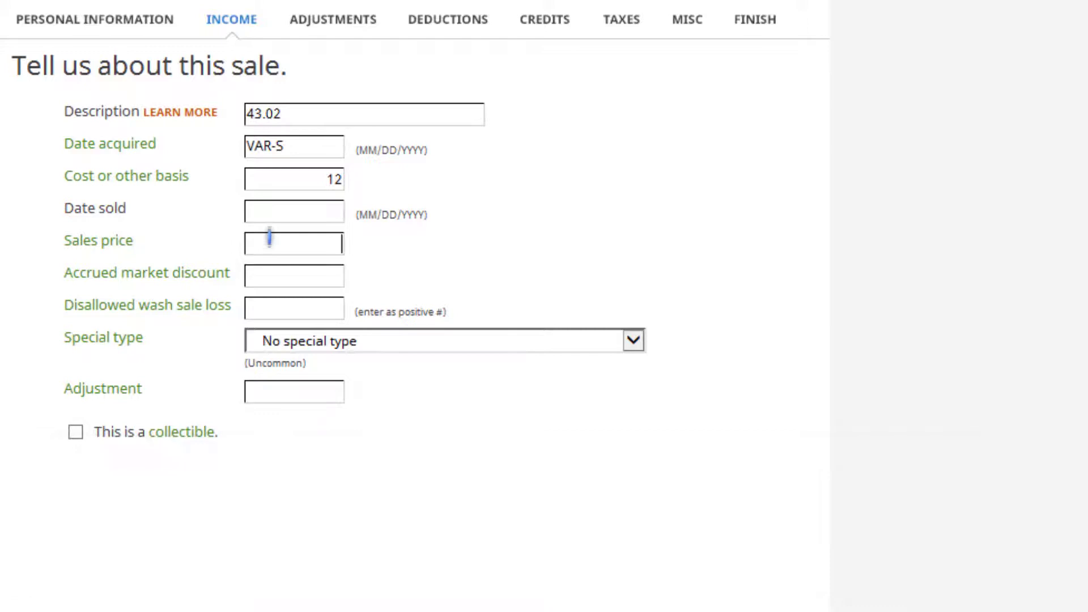
text(10.48)
key(Tab)
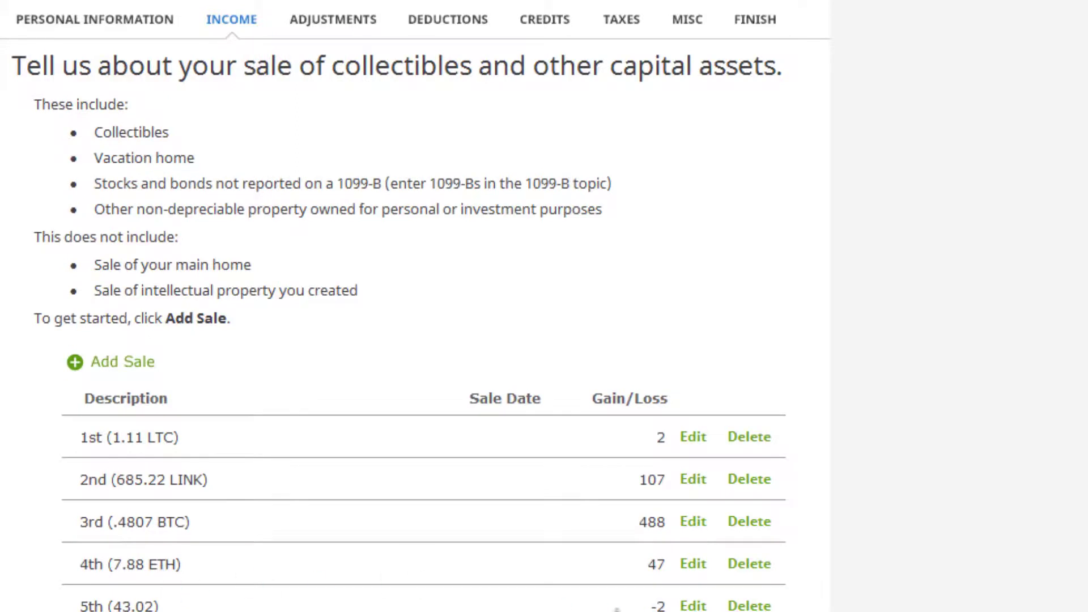
Step: Continue past the sales list and open Form 8949 through a forms search for 8949
drag(651, 608, 667, 607)
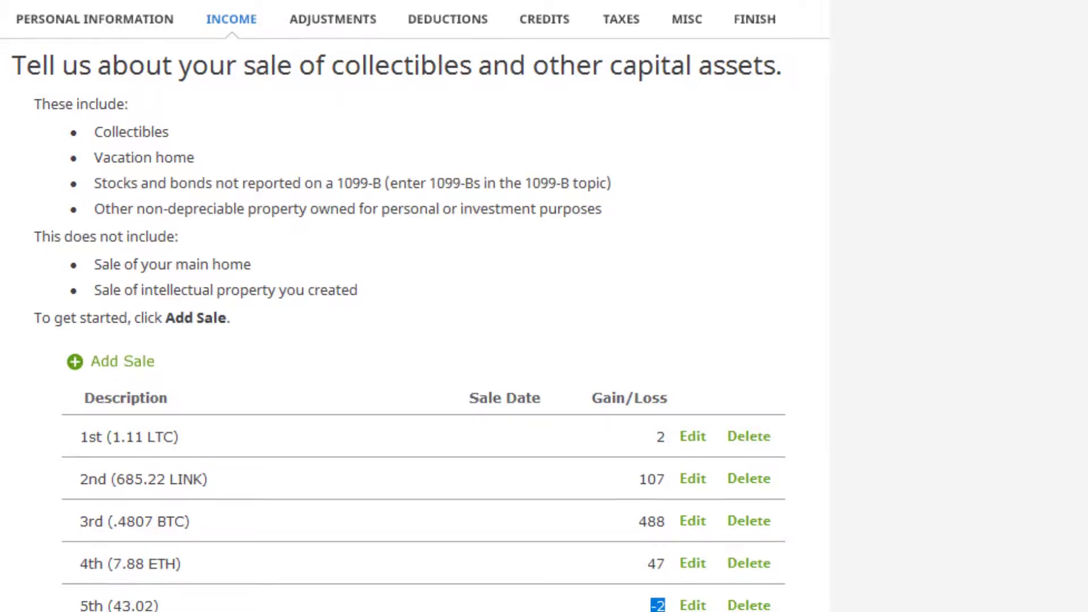
click(547, 559)
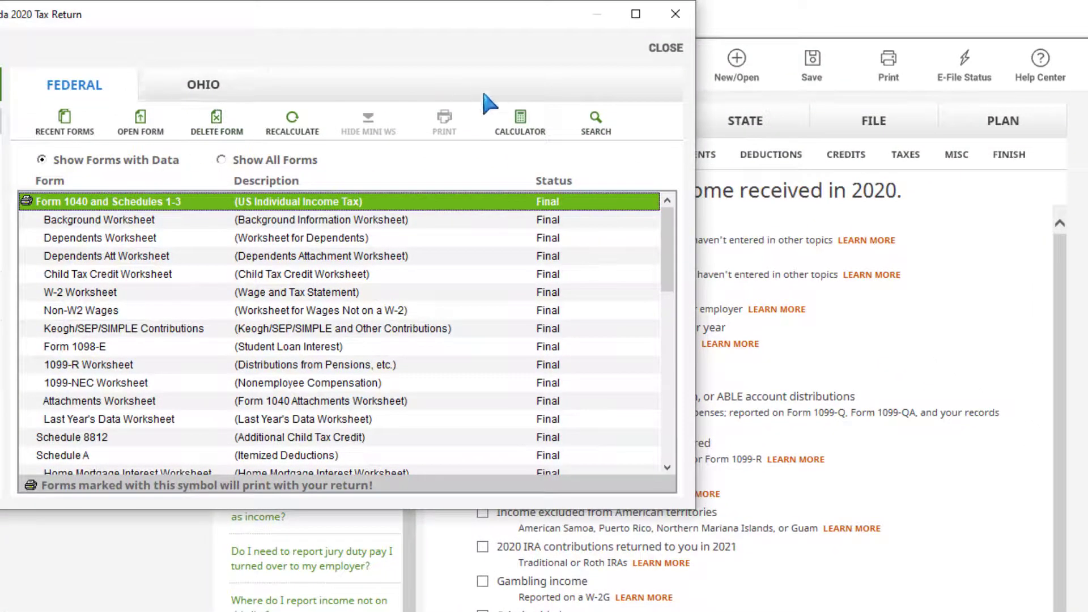
click(595, 121)
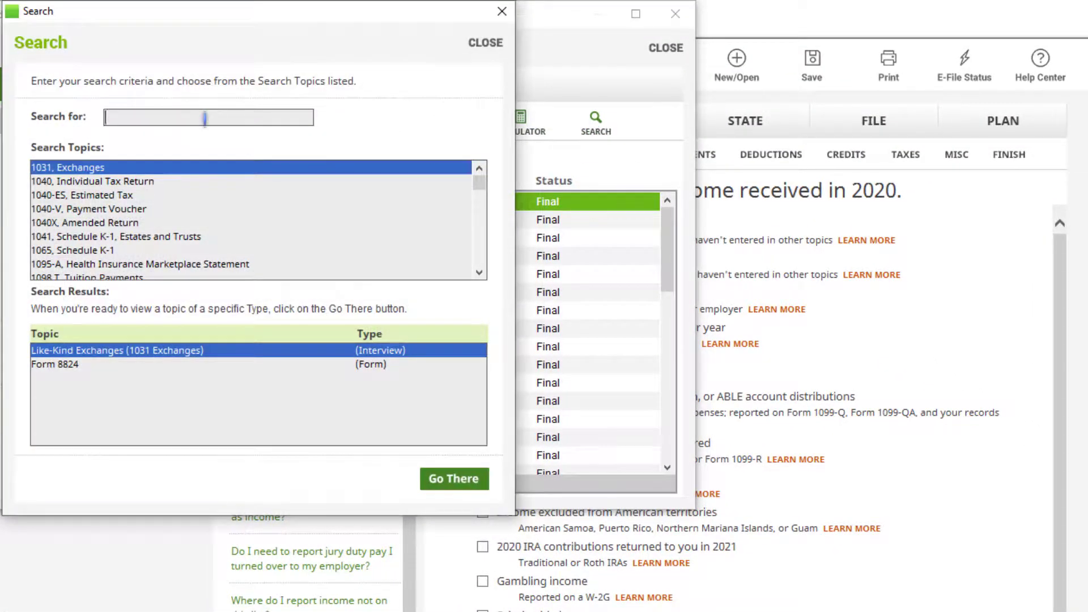
text(8949)
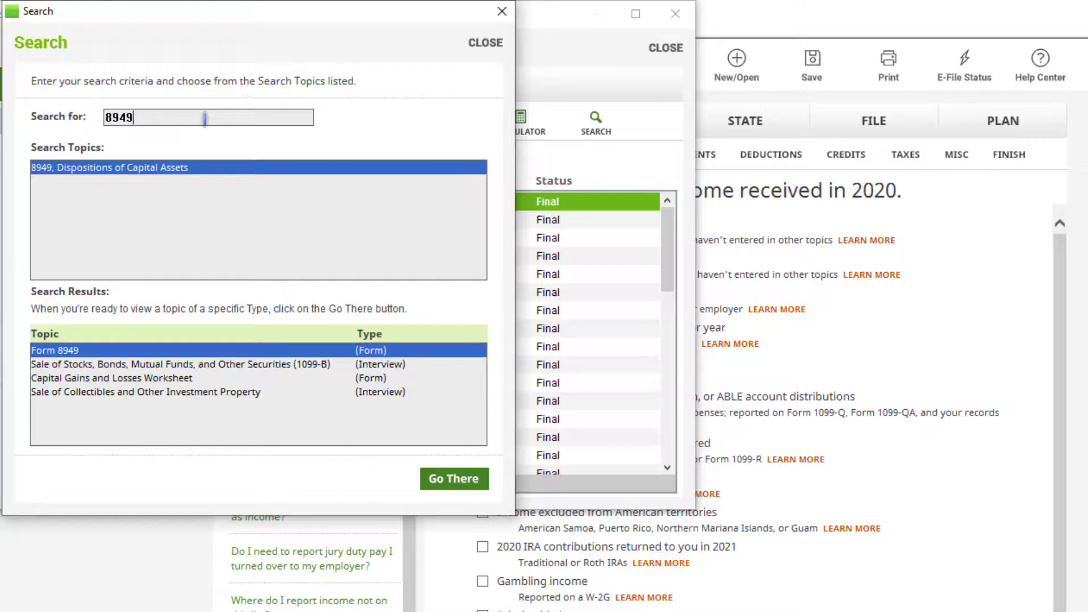
click(454, 479)
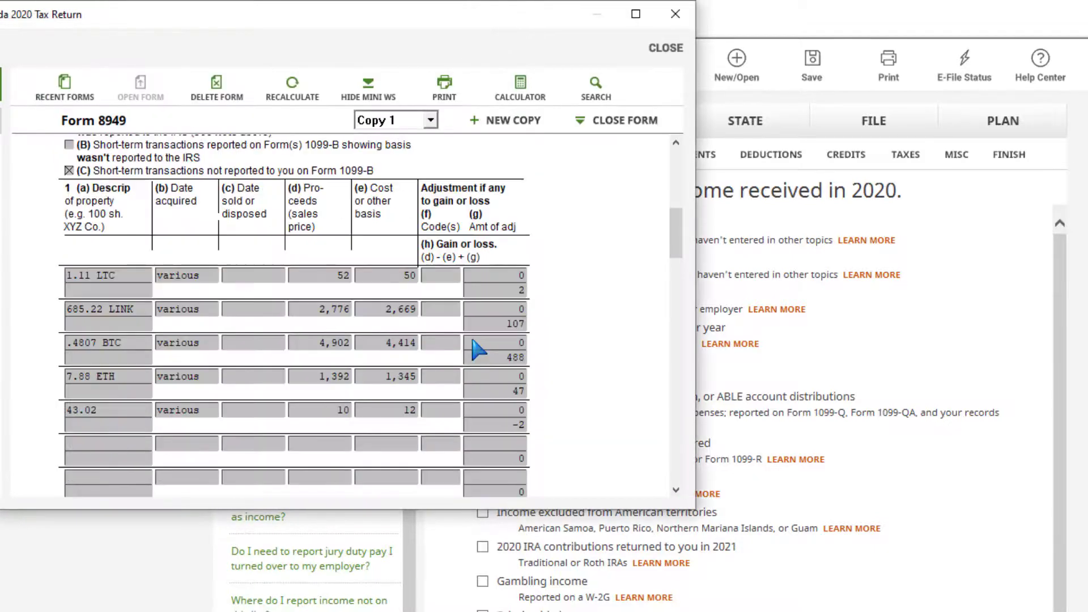
Step: Maximize the Form 8949 window and the condensed 8949 reference PDF for comparison
double_click(494, 10)
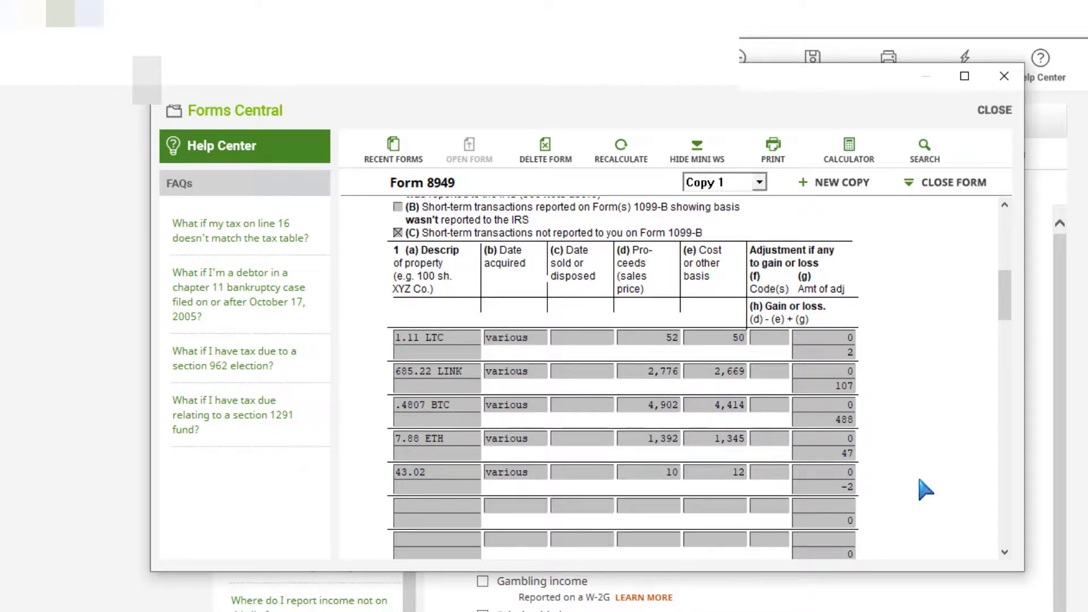
click(713, 567)
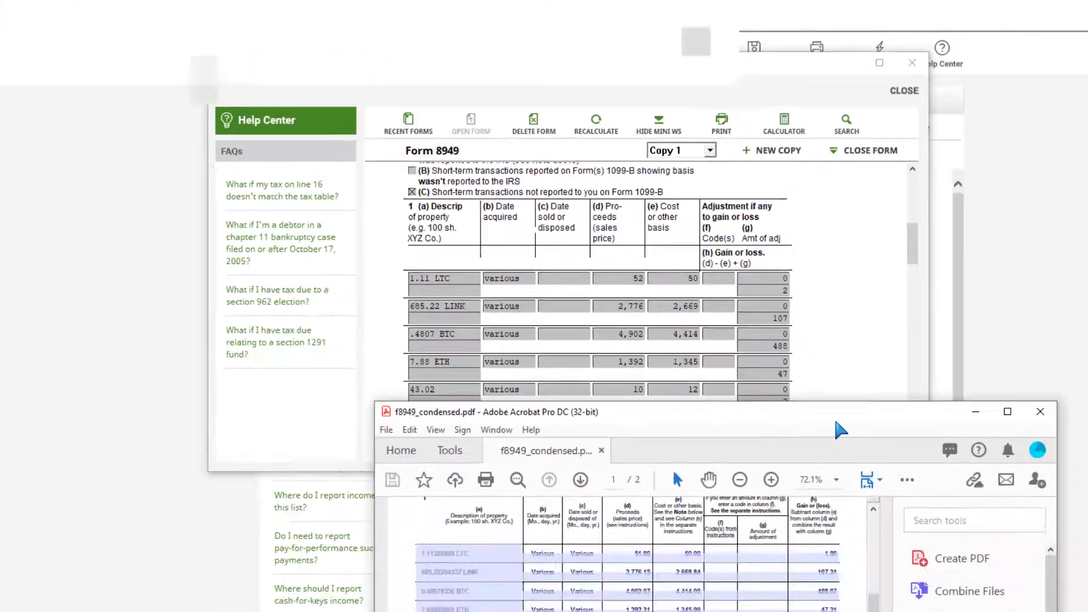
double_click(834, 416)
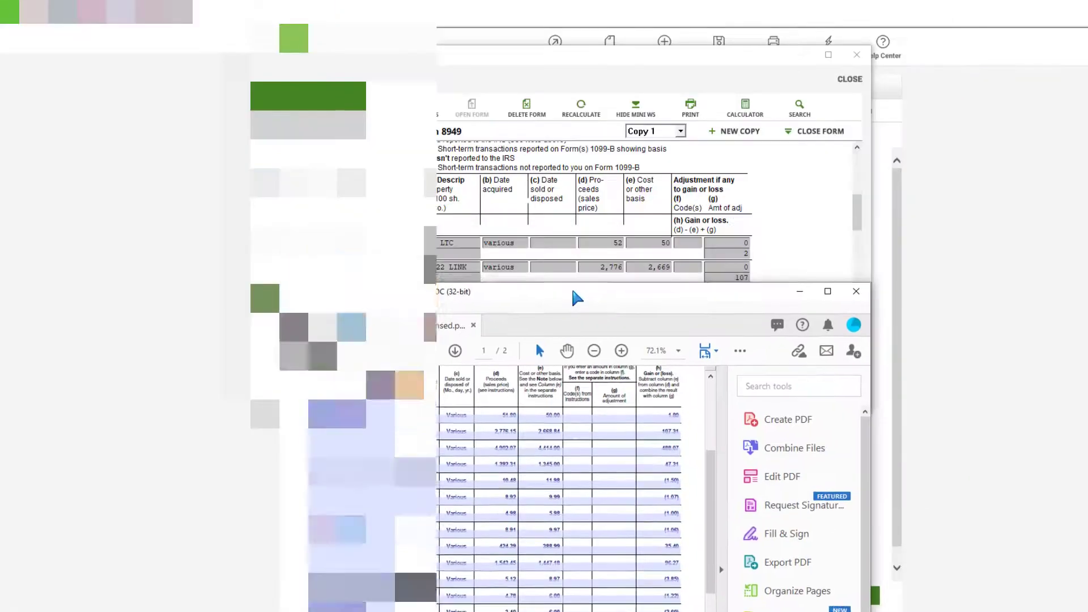
Step: Close Form 8949 and return through Income topics to the five-sale collectibles page ending with 43.02
drag(572, 287, 618, 409)
click(824, 43)
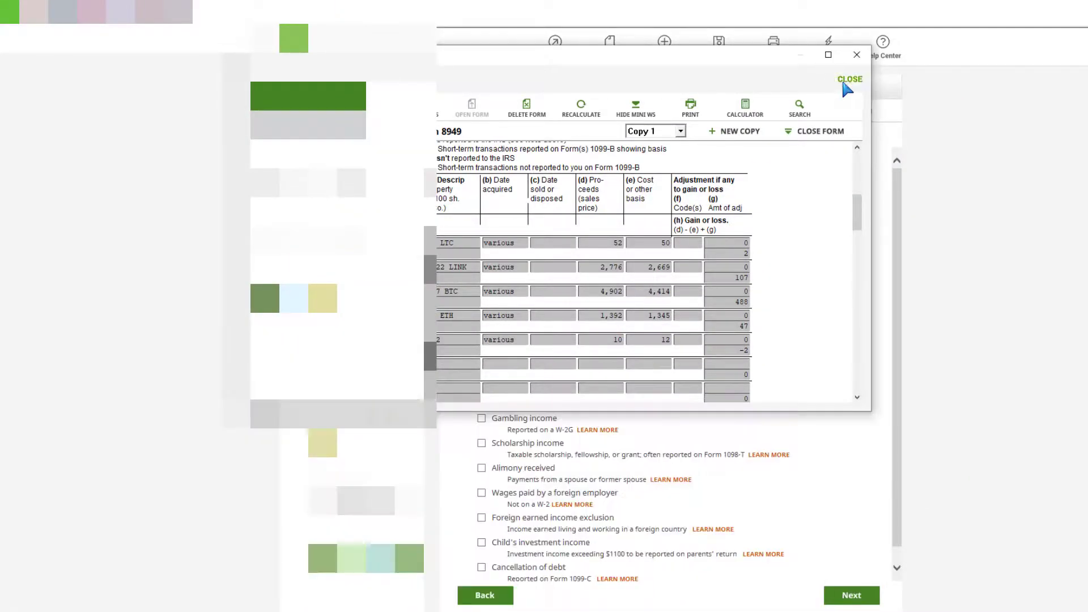
click(850, 79)
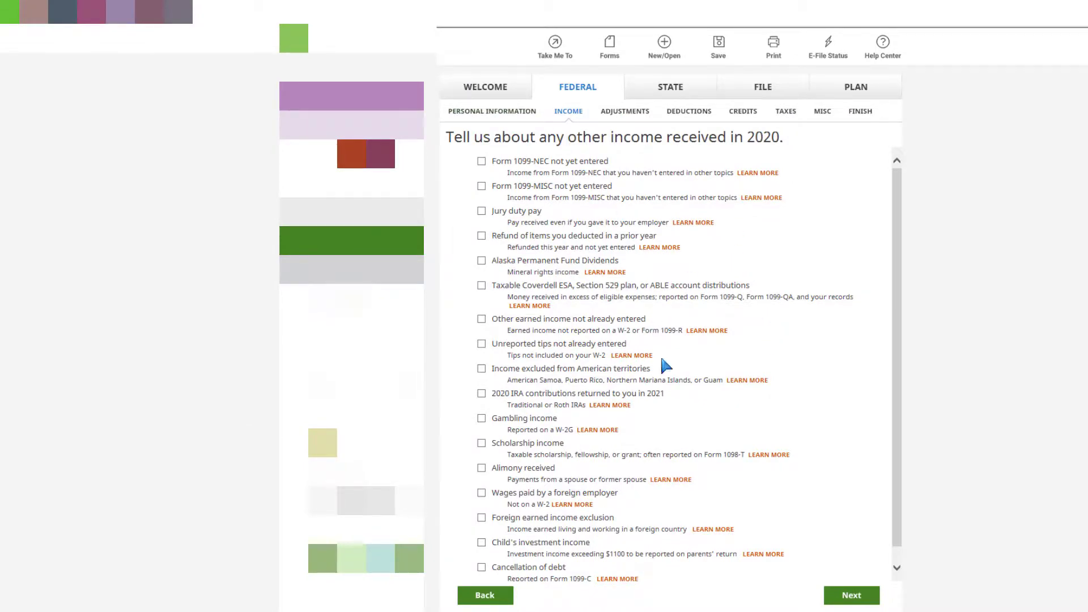
scroll(713, 383, down, 1)
scroll(715, 384, up, 1)
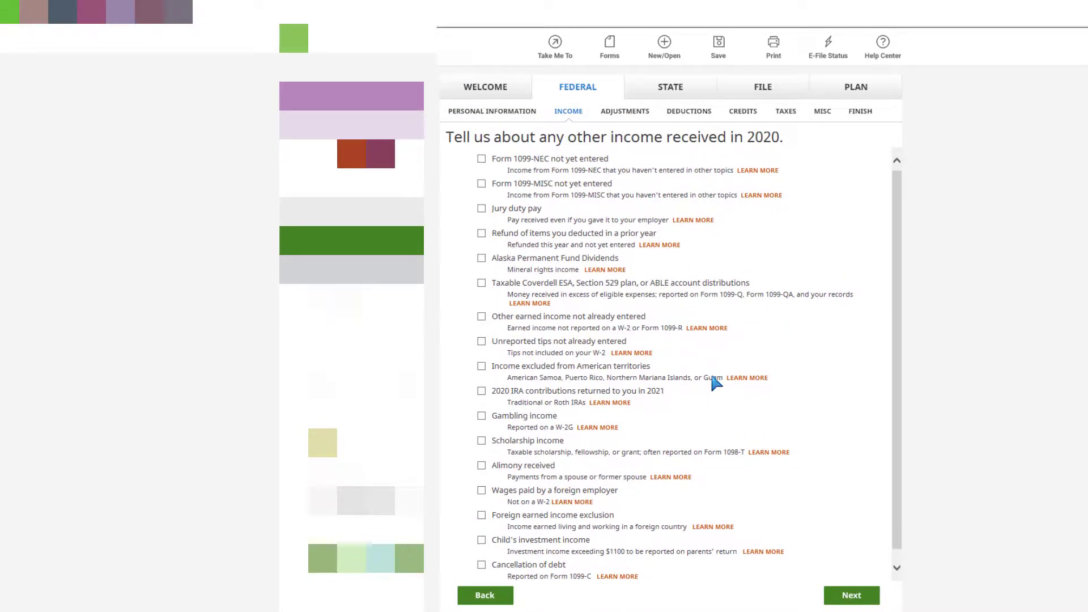
click(566, 112)
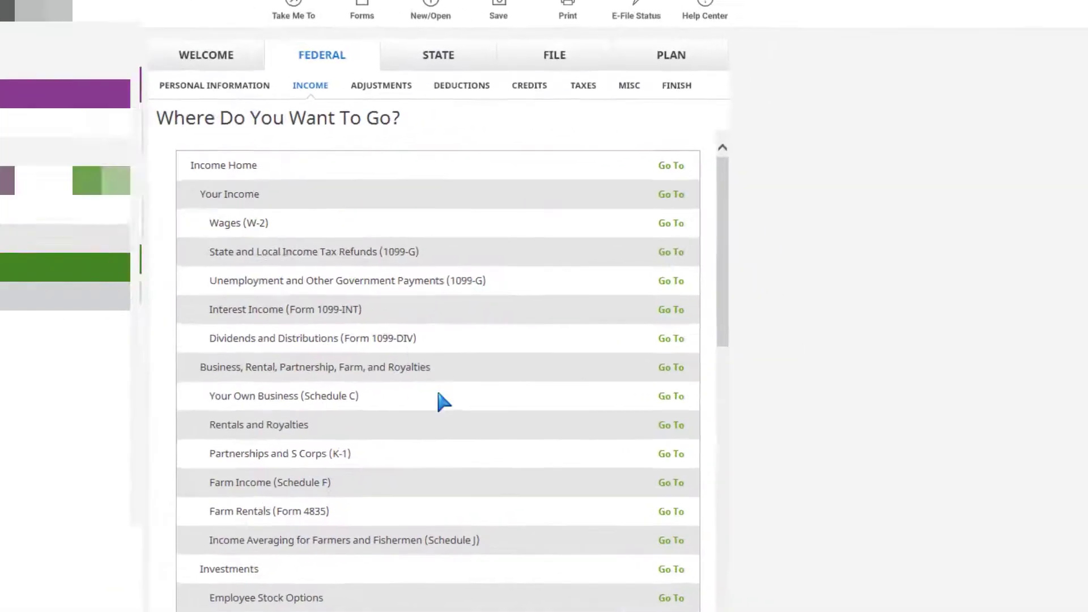
scroll(710, 380, down, 10)
scroll(385, 445, down, 2)
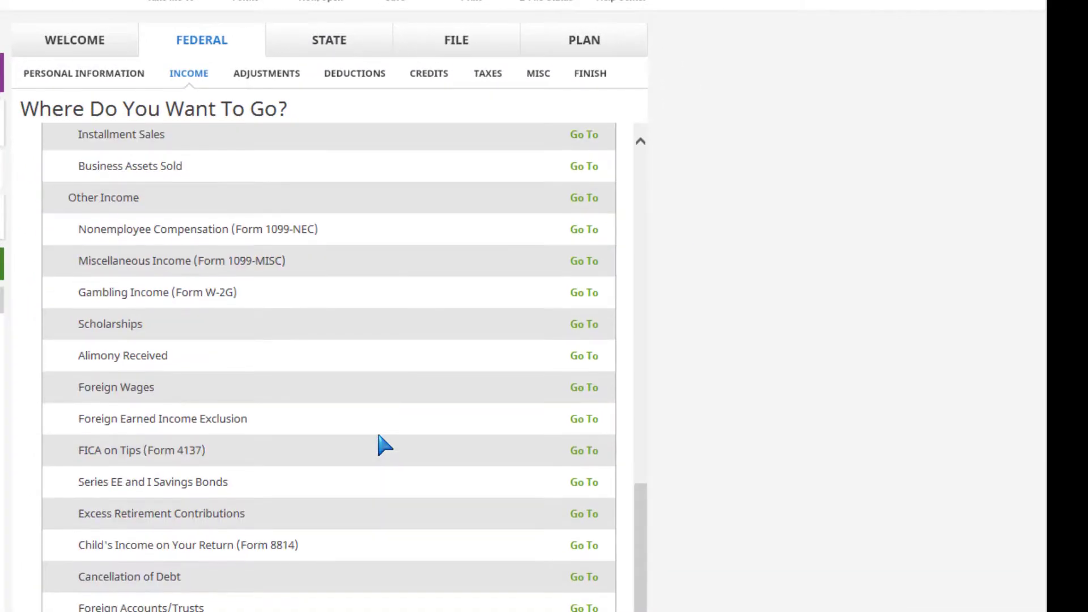
scroll(386, 445, up, 5)
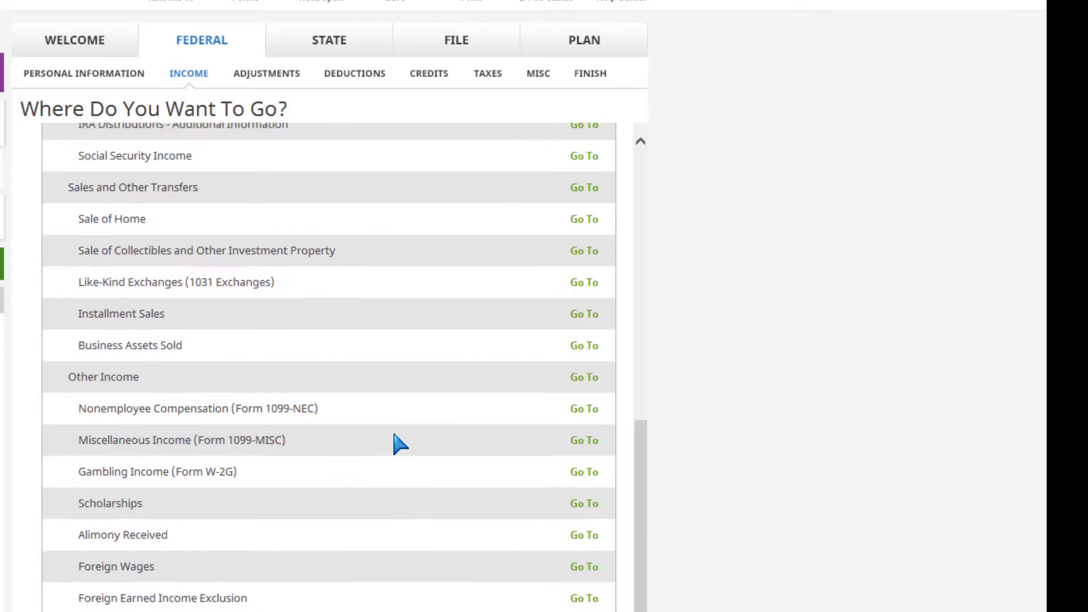
click(584, 253)
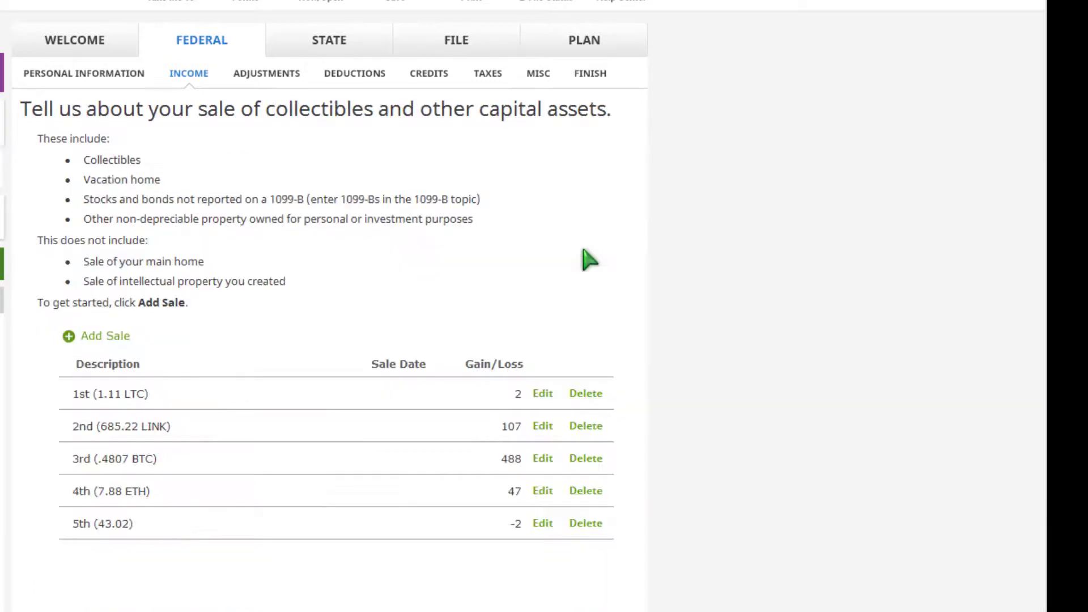